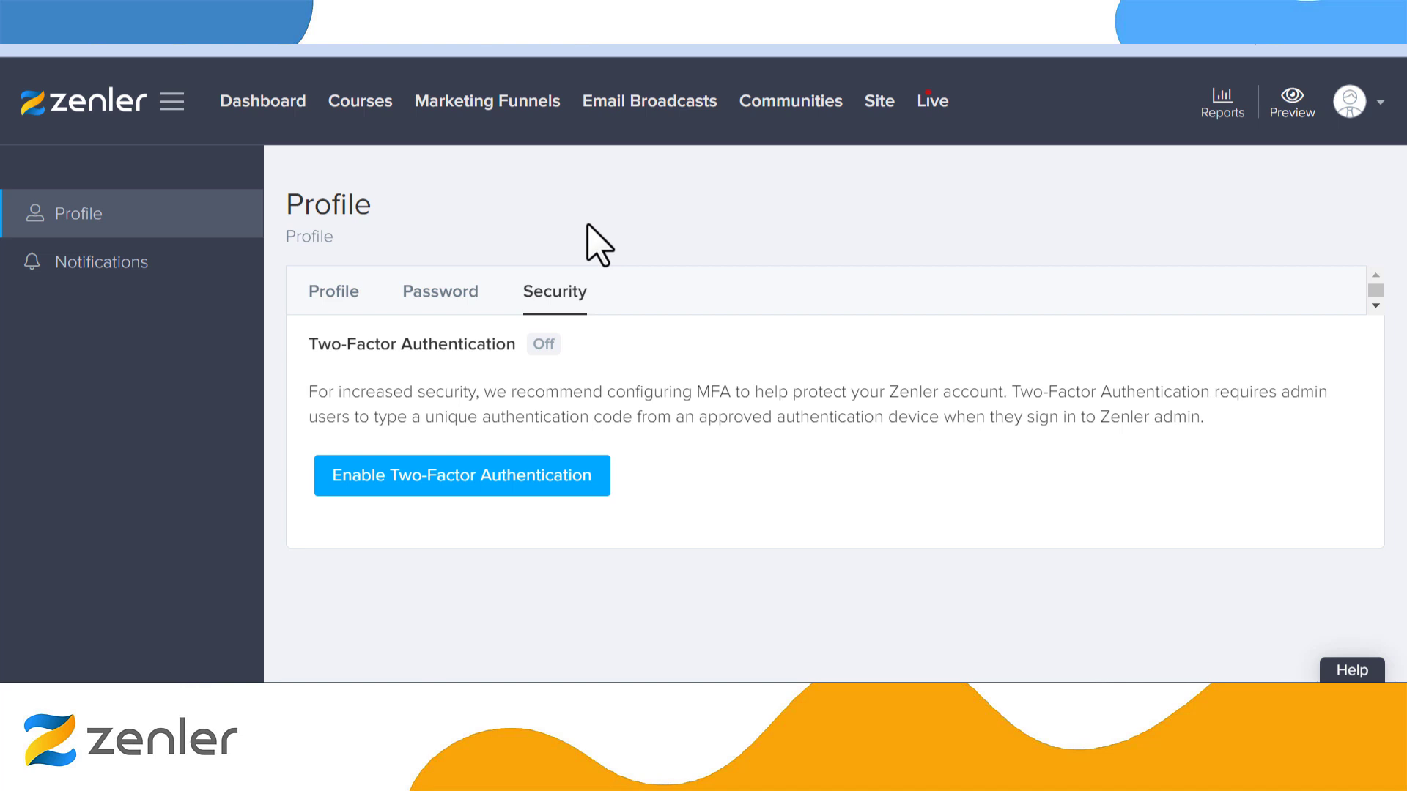
# Start two-factor setup and confirm the account password to reach the QR code and setup key.
pyautogui.click(416, 477)
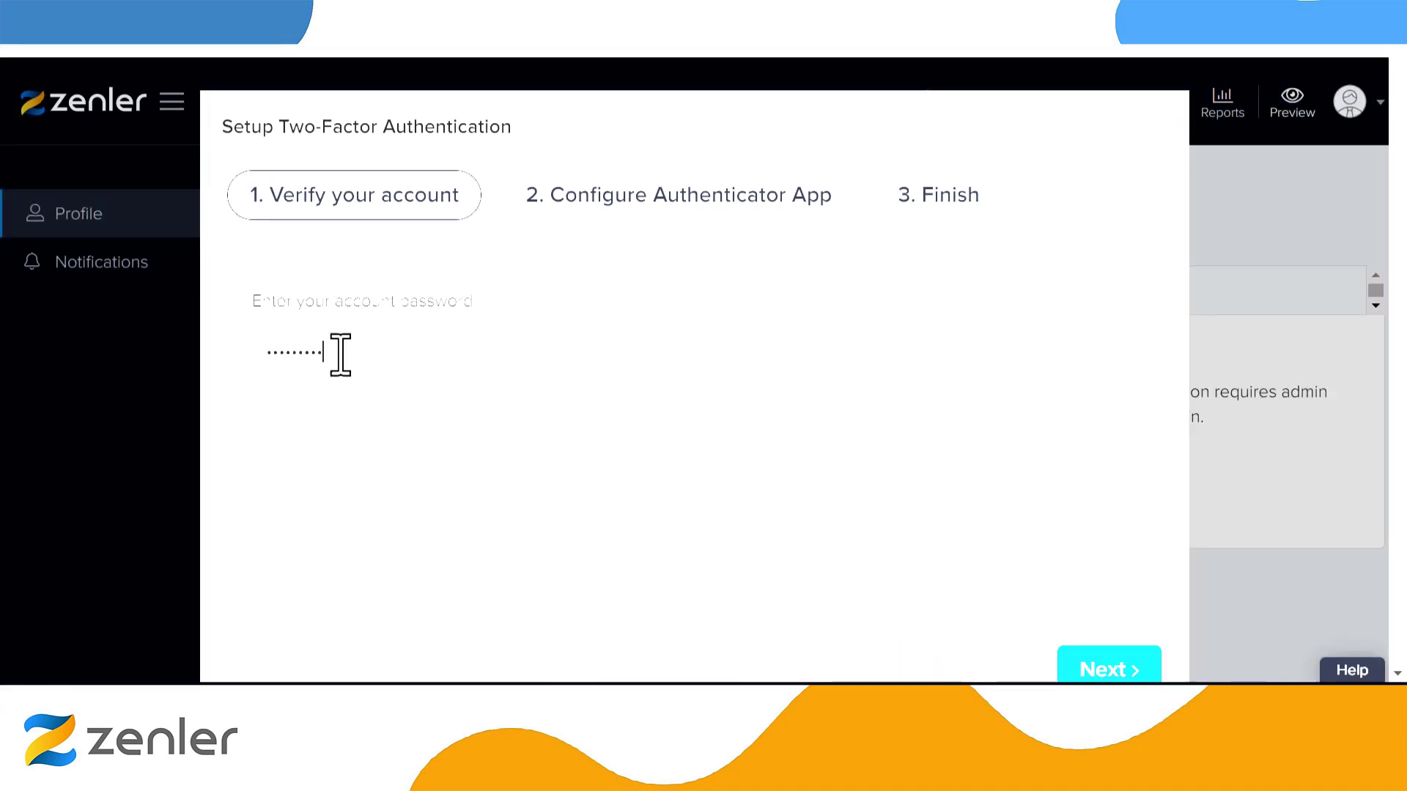
pyautogui.write('*')
pyautogui.click(1101, 670)
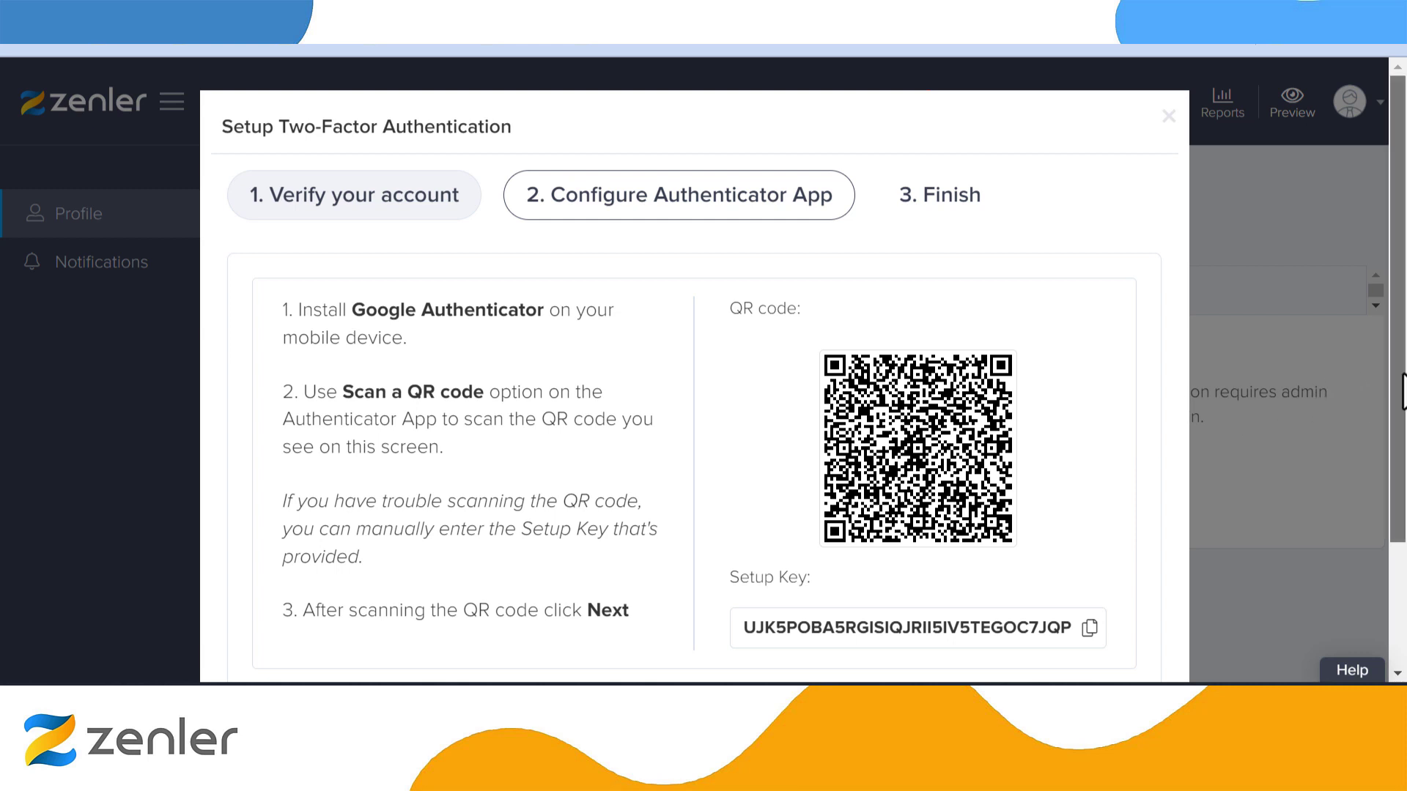
pyautogui.moveTo(1402, 374); pyautogui.dragTo(1391, 462)
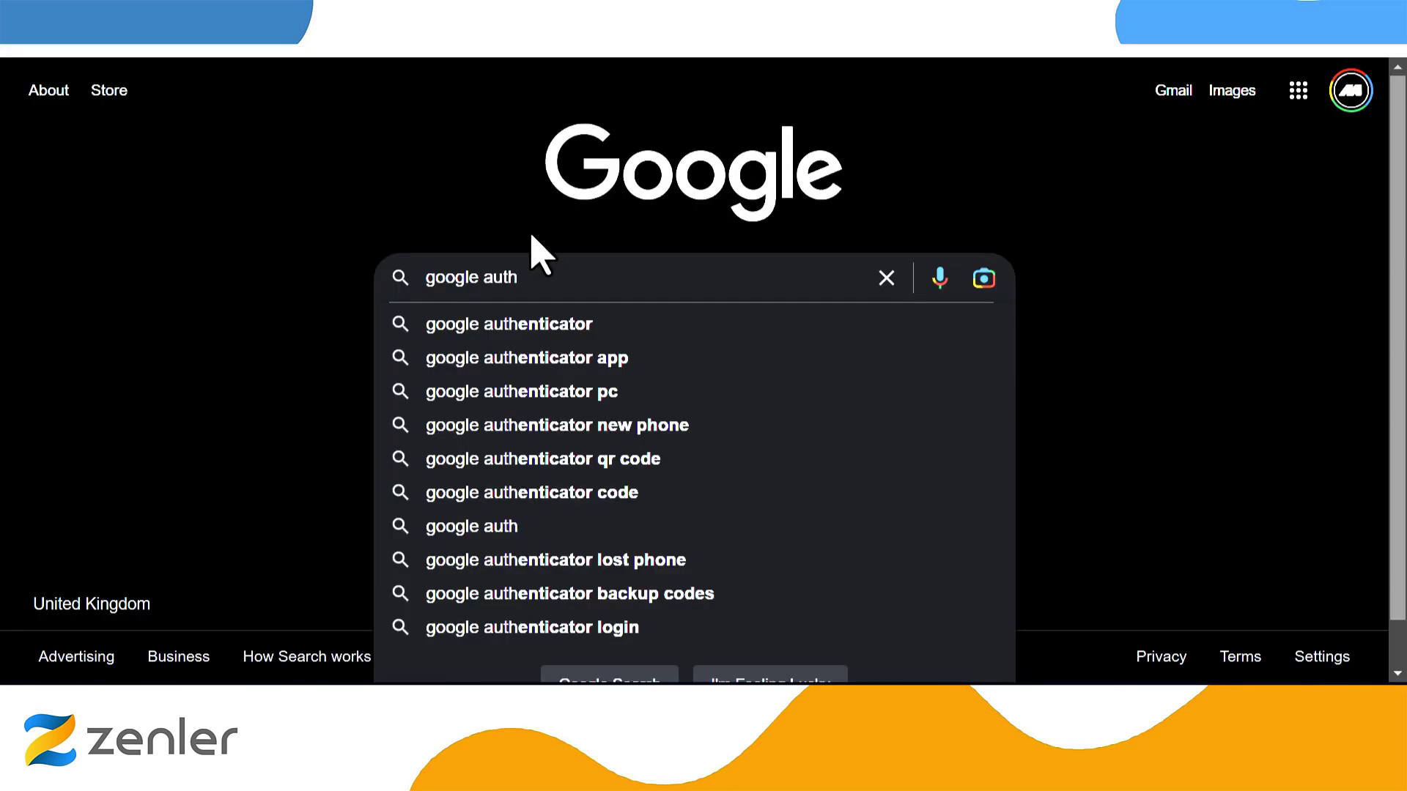
# Search Google for 'google auth' and follow the 'Google Authenticator on the App Store' result.
pyautogui.click(519, 361)
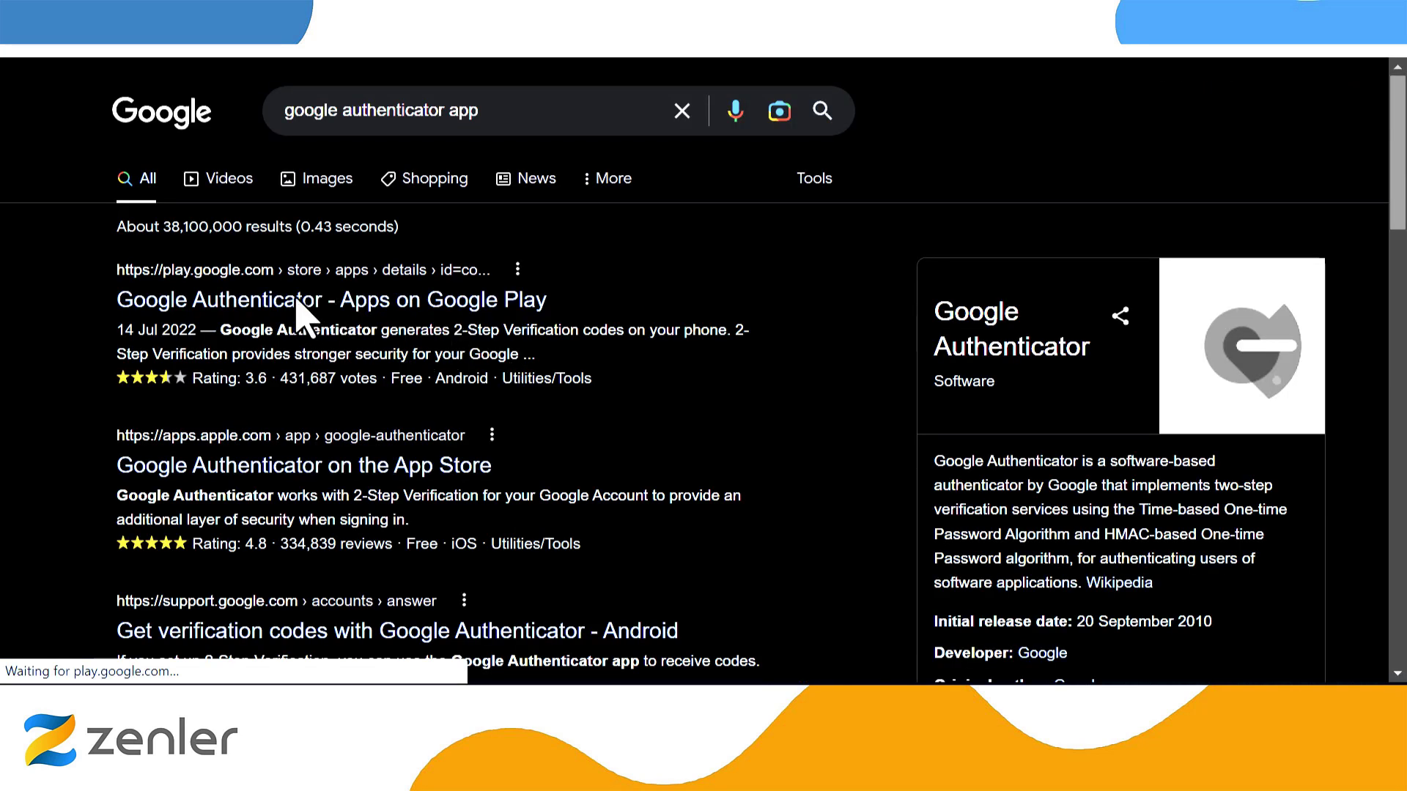
pyautogui.click(285, 464)
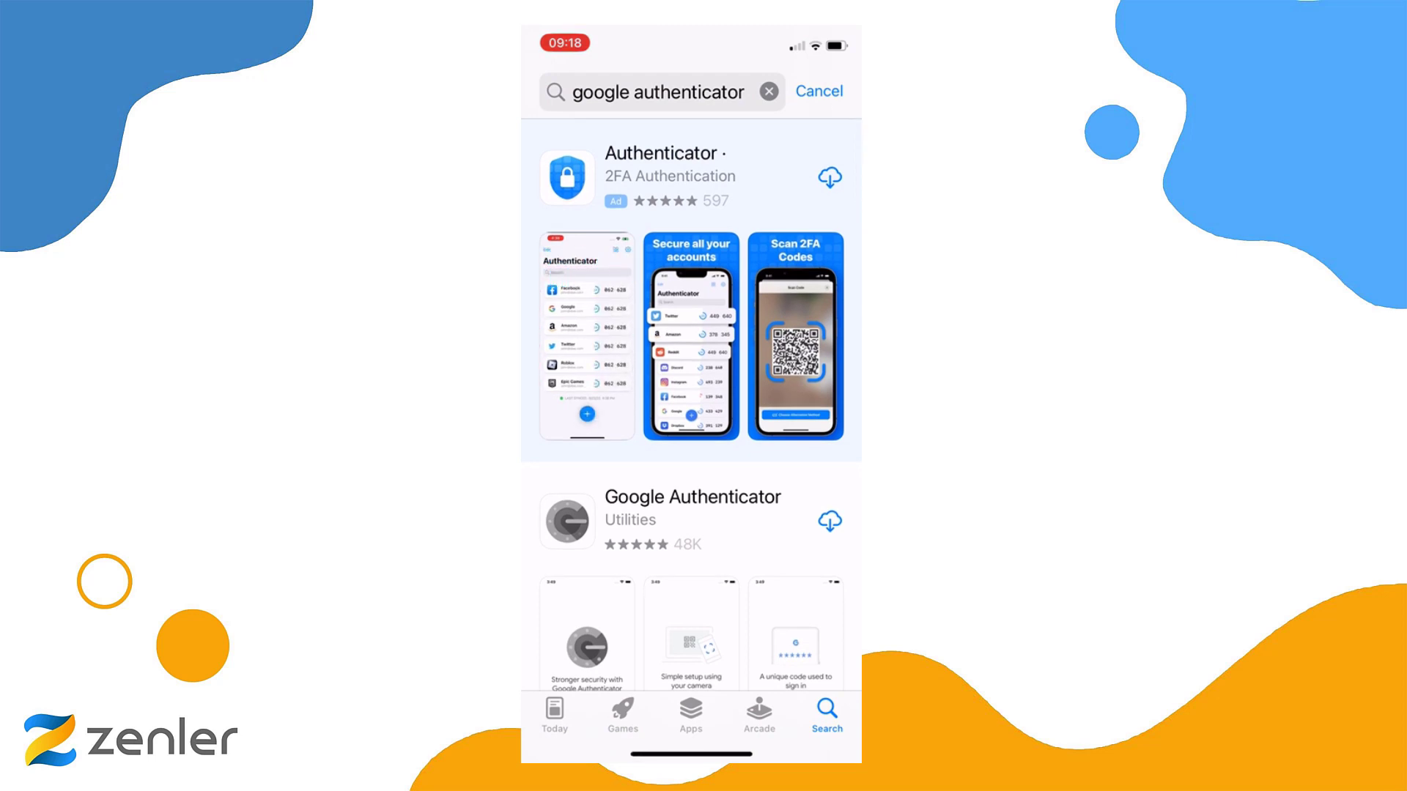
# Search the App Store for 'google authenticator' and open the Google Authenticator app page.
pyautogui.click(819, 91)
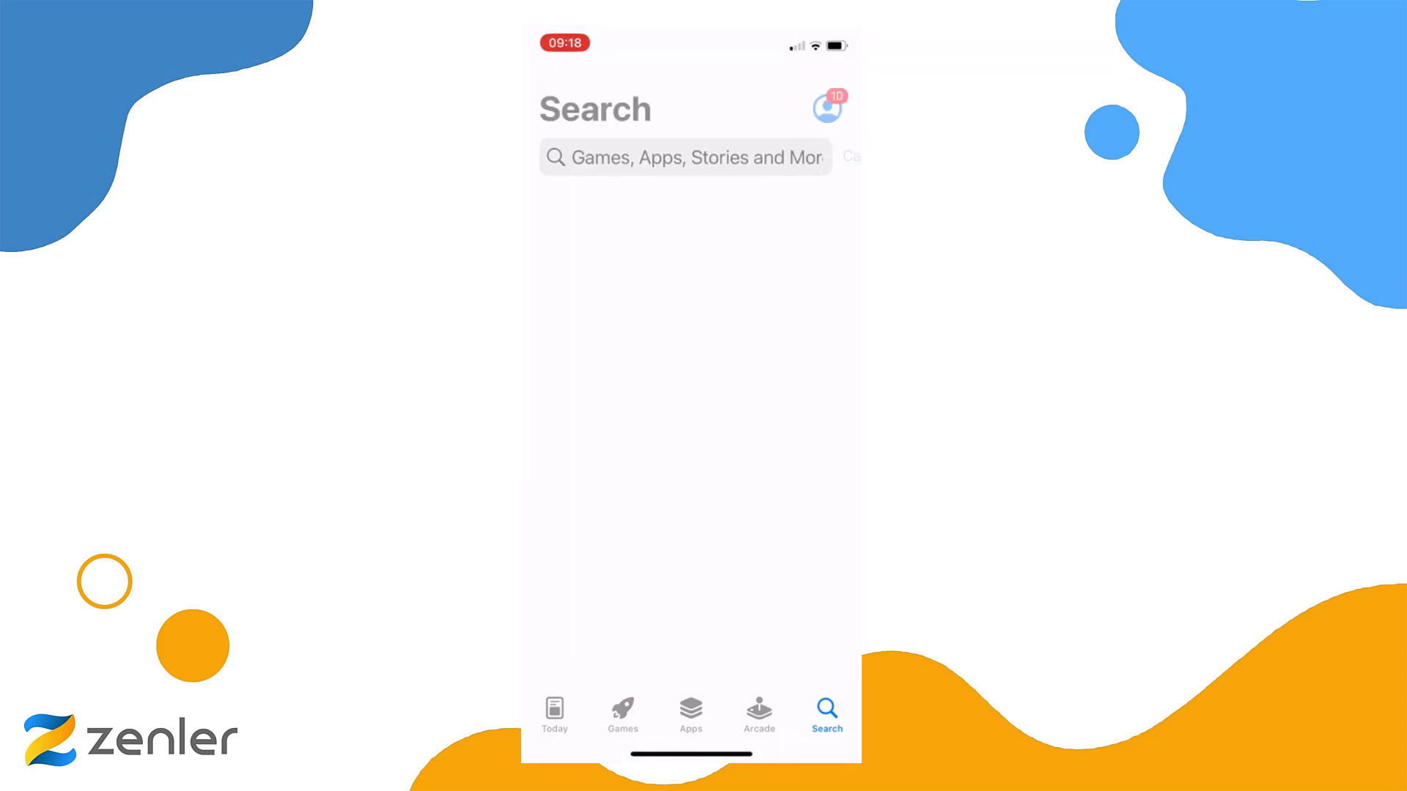
pyautogui.click(691, 173)
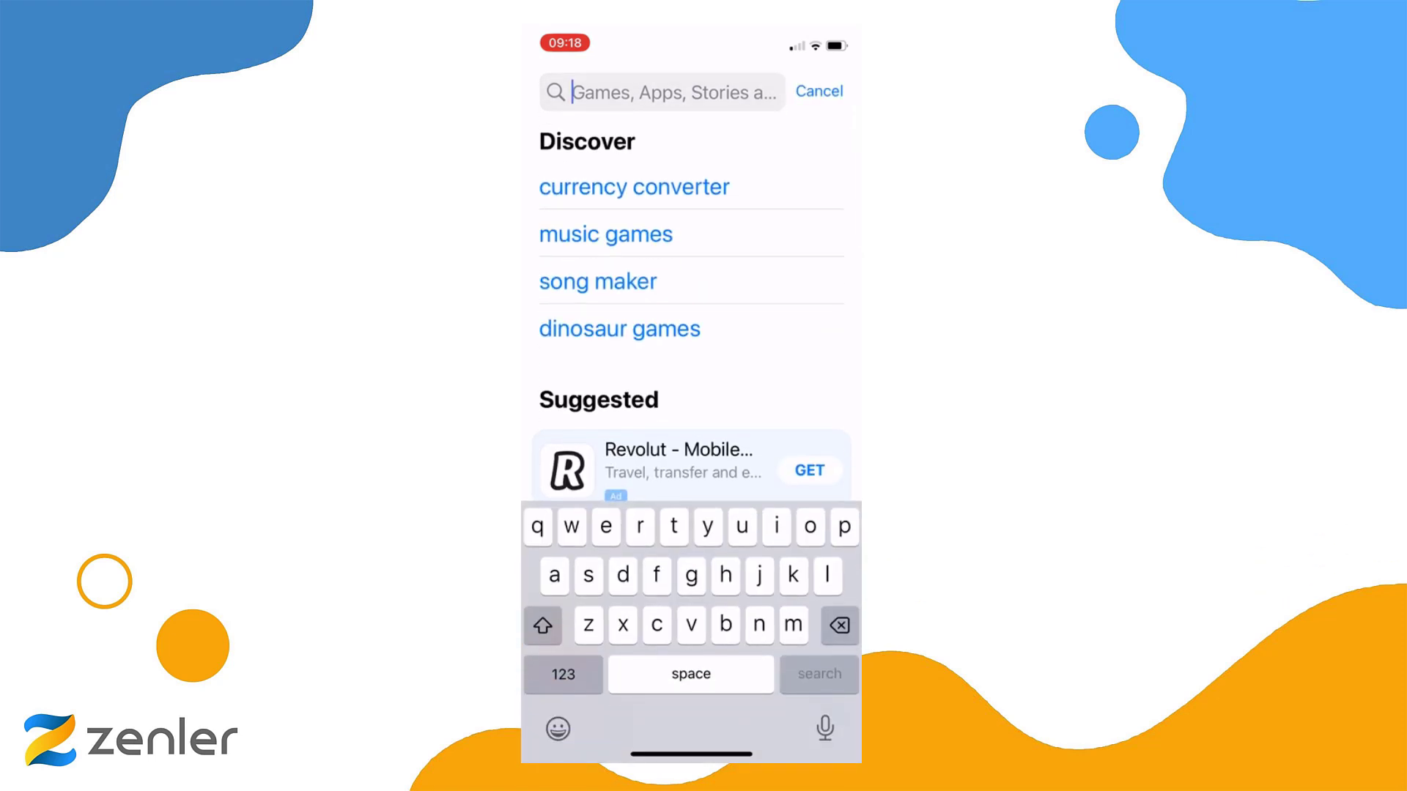
pyautogui.write('goog')
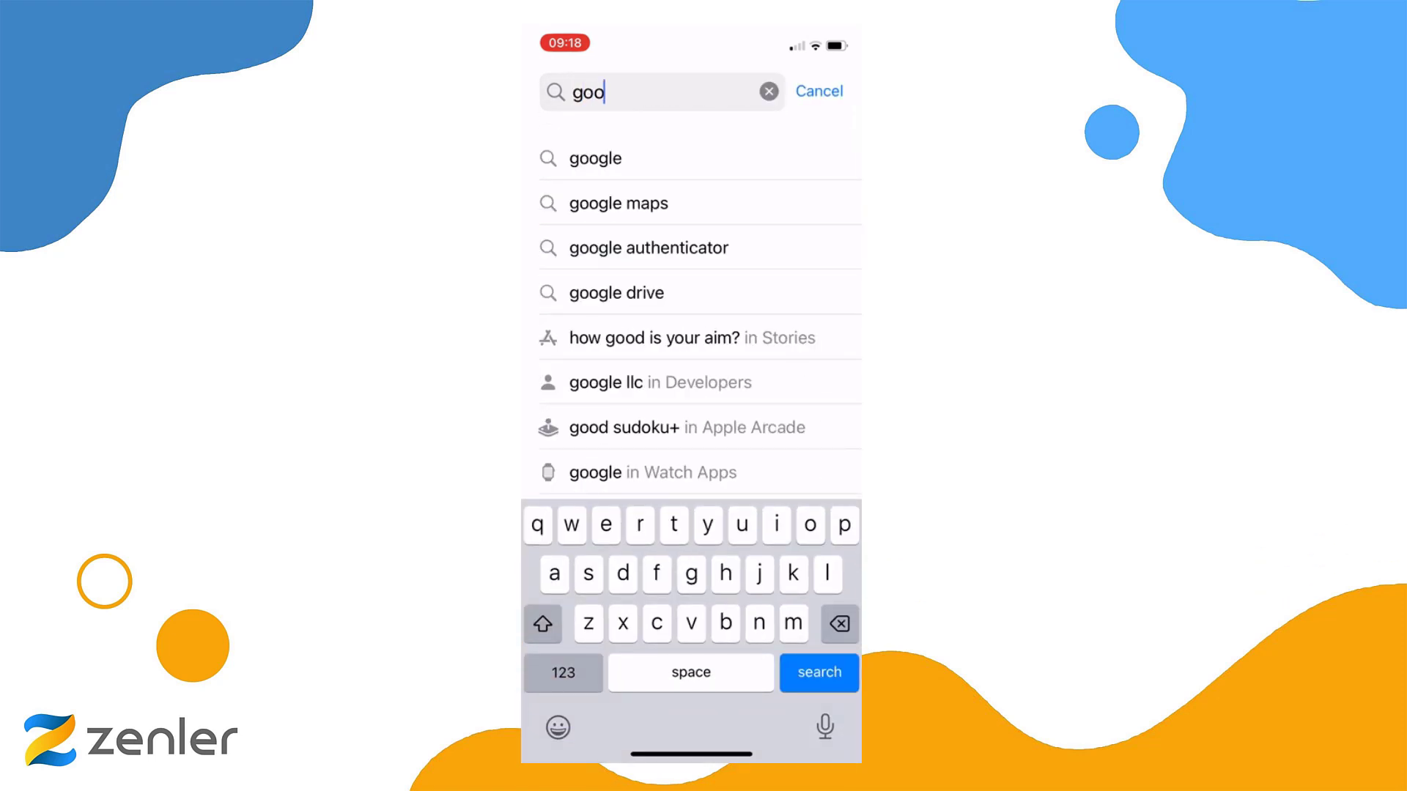
pyautogui.click(645, 247)
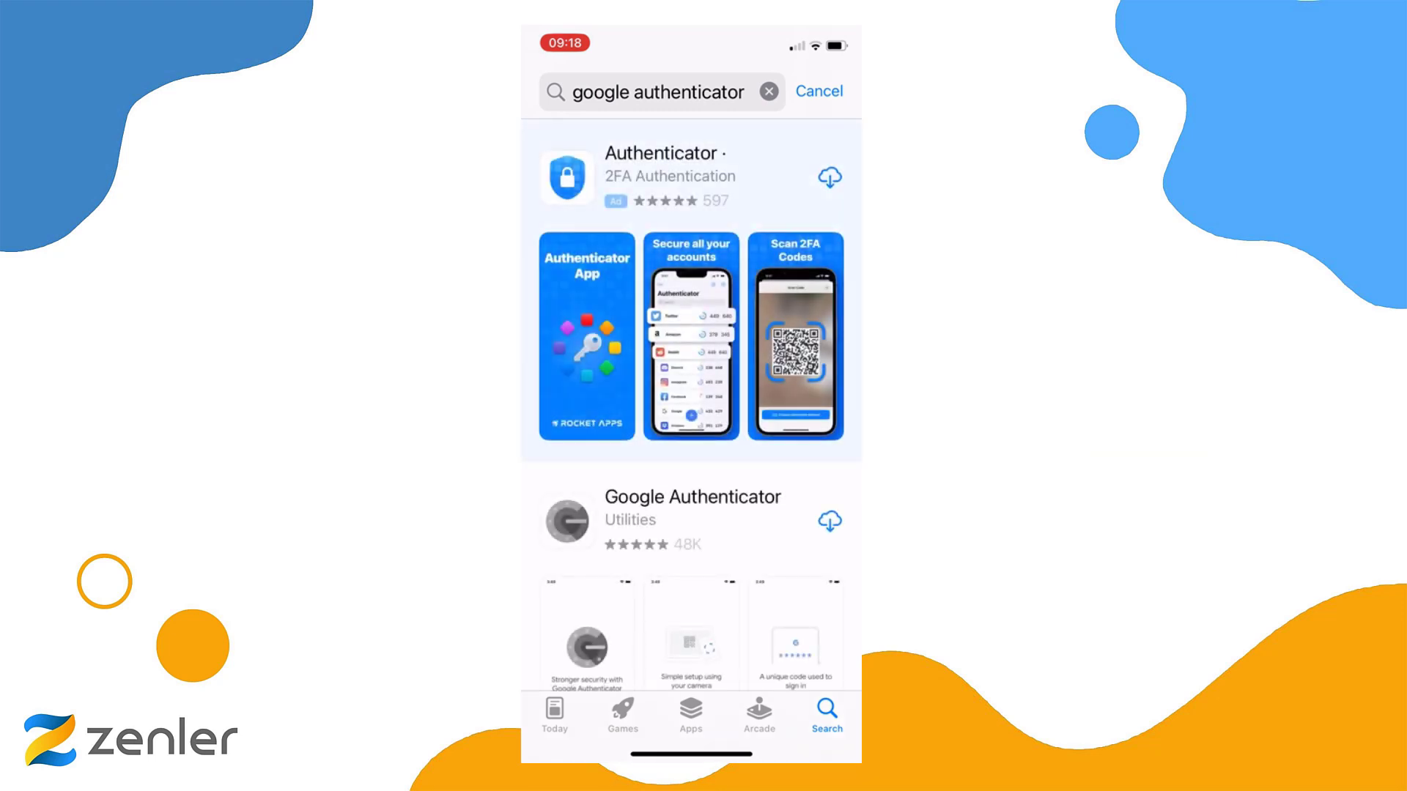
pyautogui.scroll(-3, 691, 403)
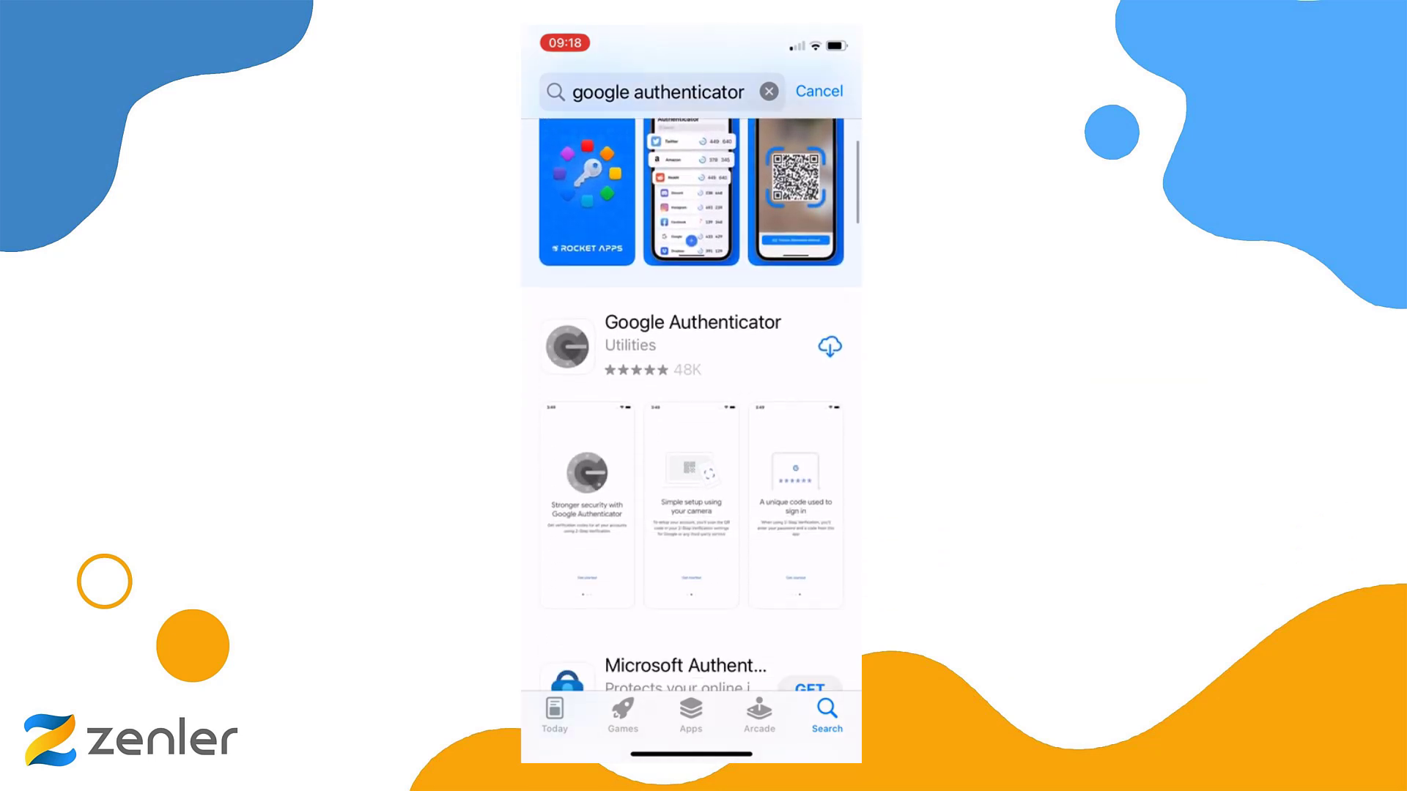
pyautogui.click(693, 315)
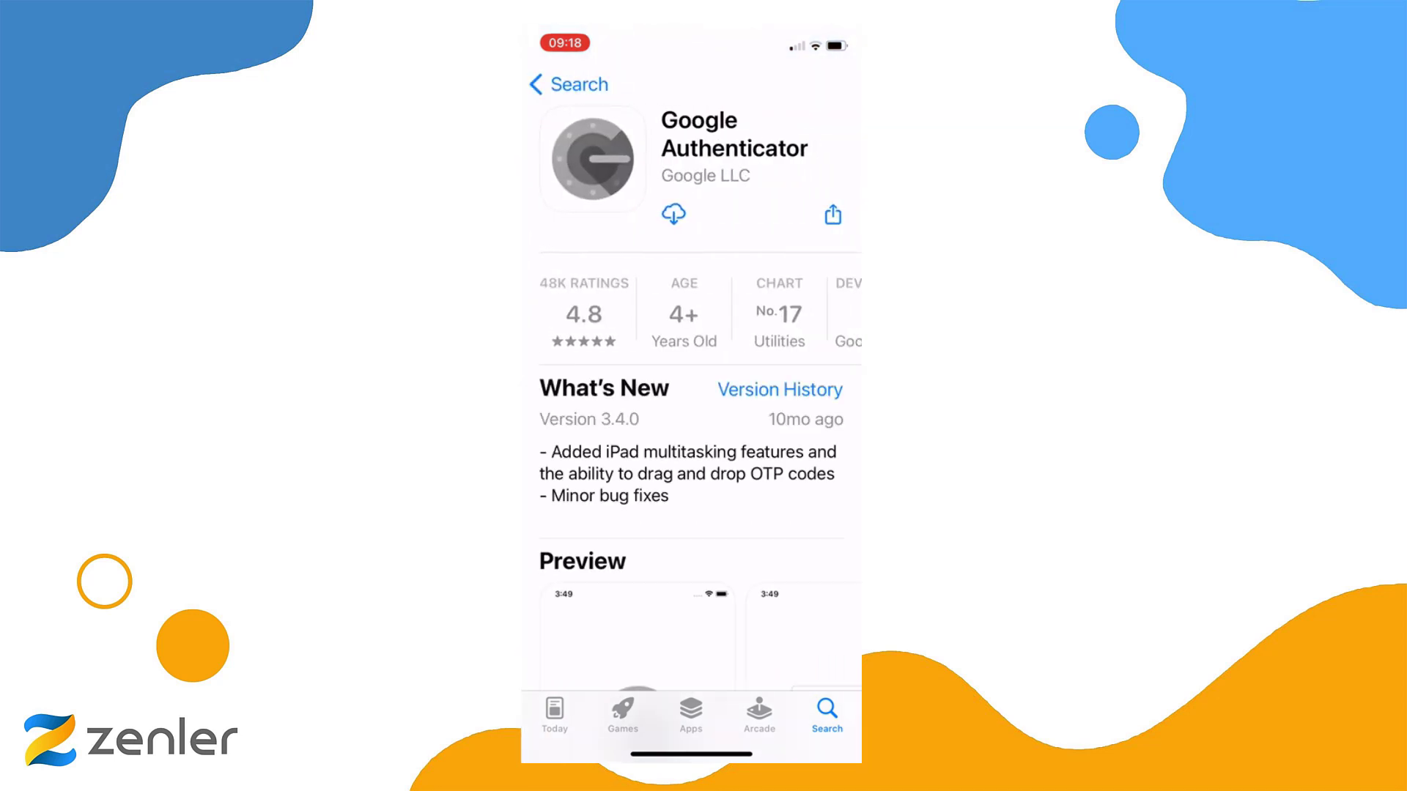
# Install Google Authenticator, launch it, and begin adding the first account.
pyautogui.click(674, 214)
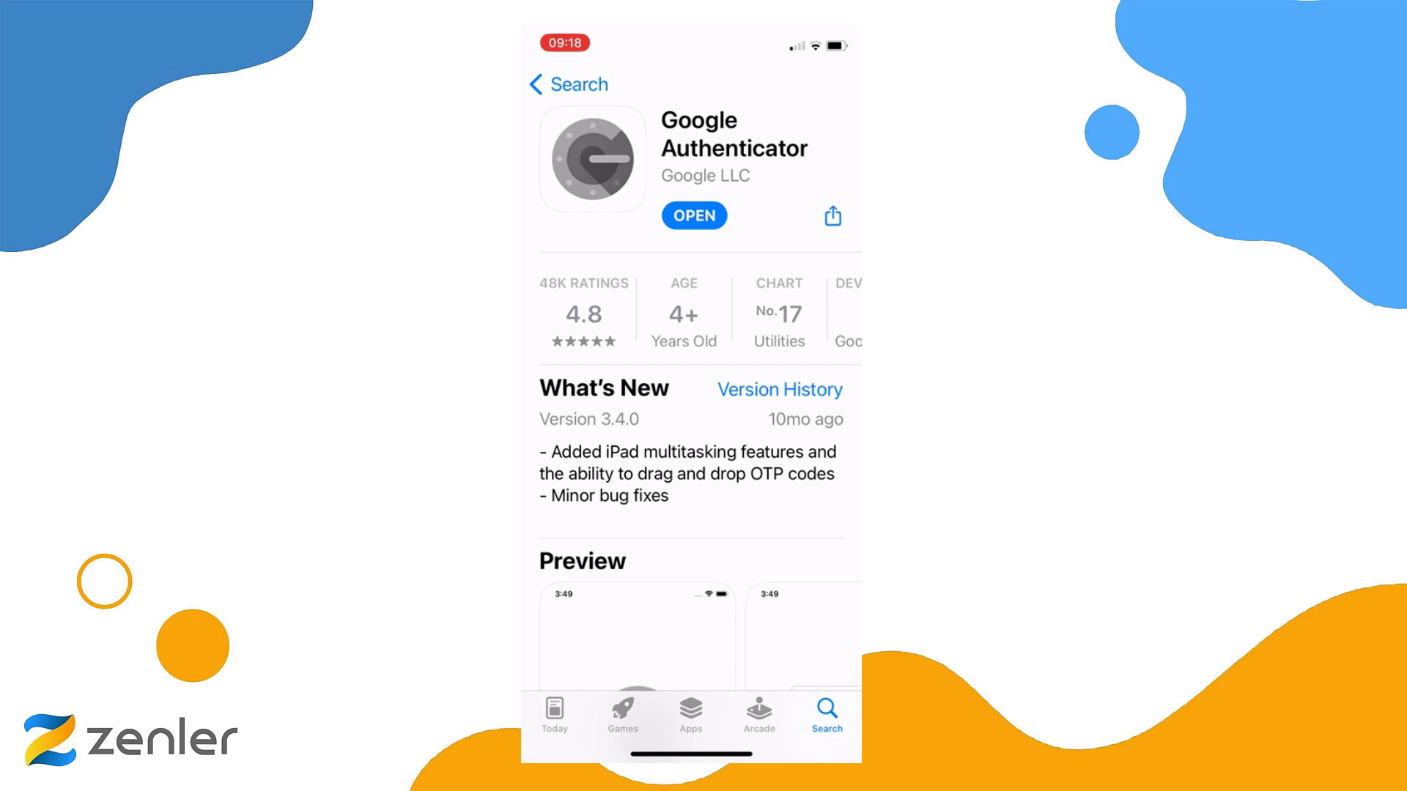
pyautogui.click(694, 216)
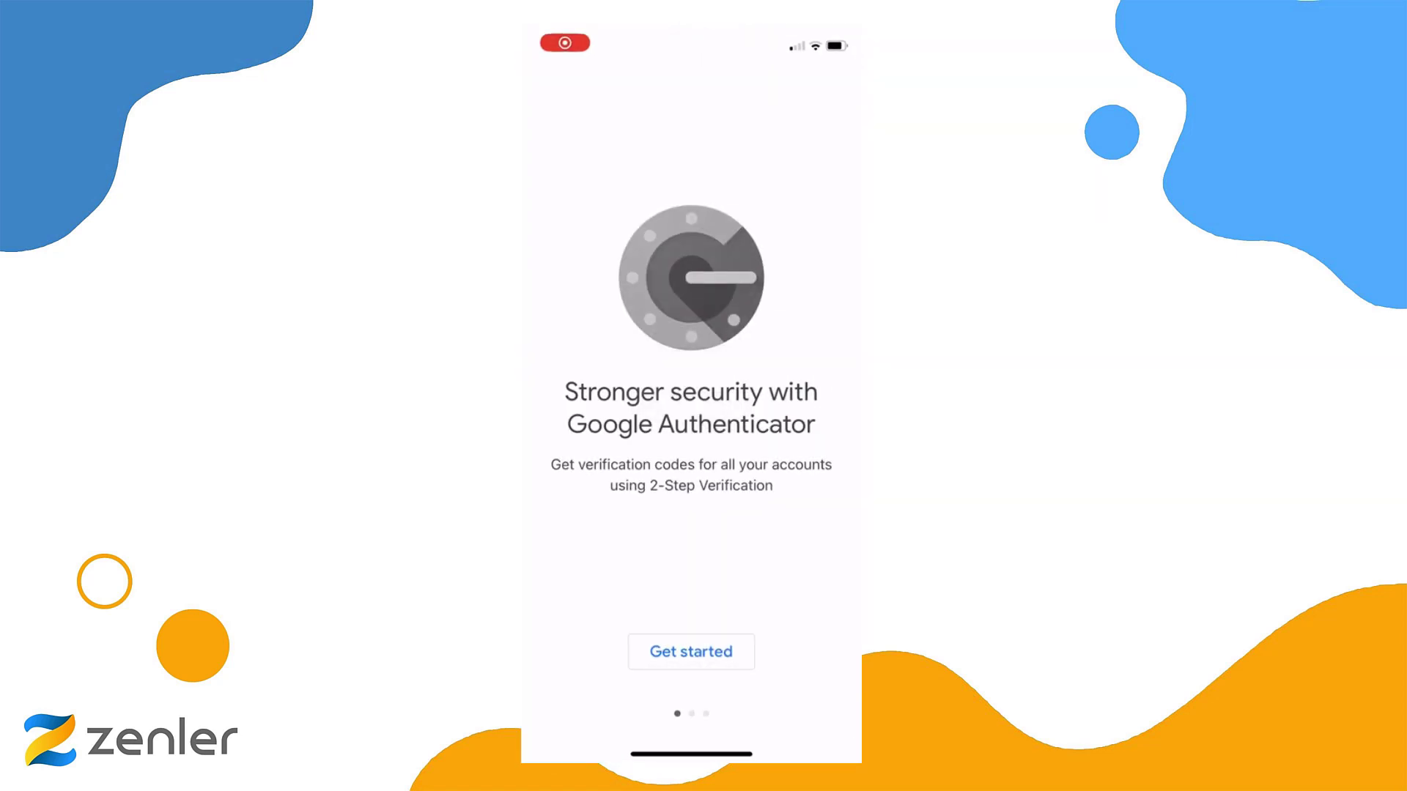
pyautogui.click(691, 652)
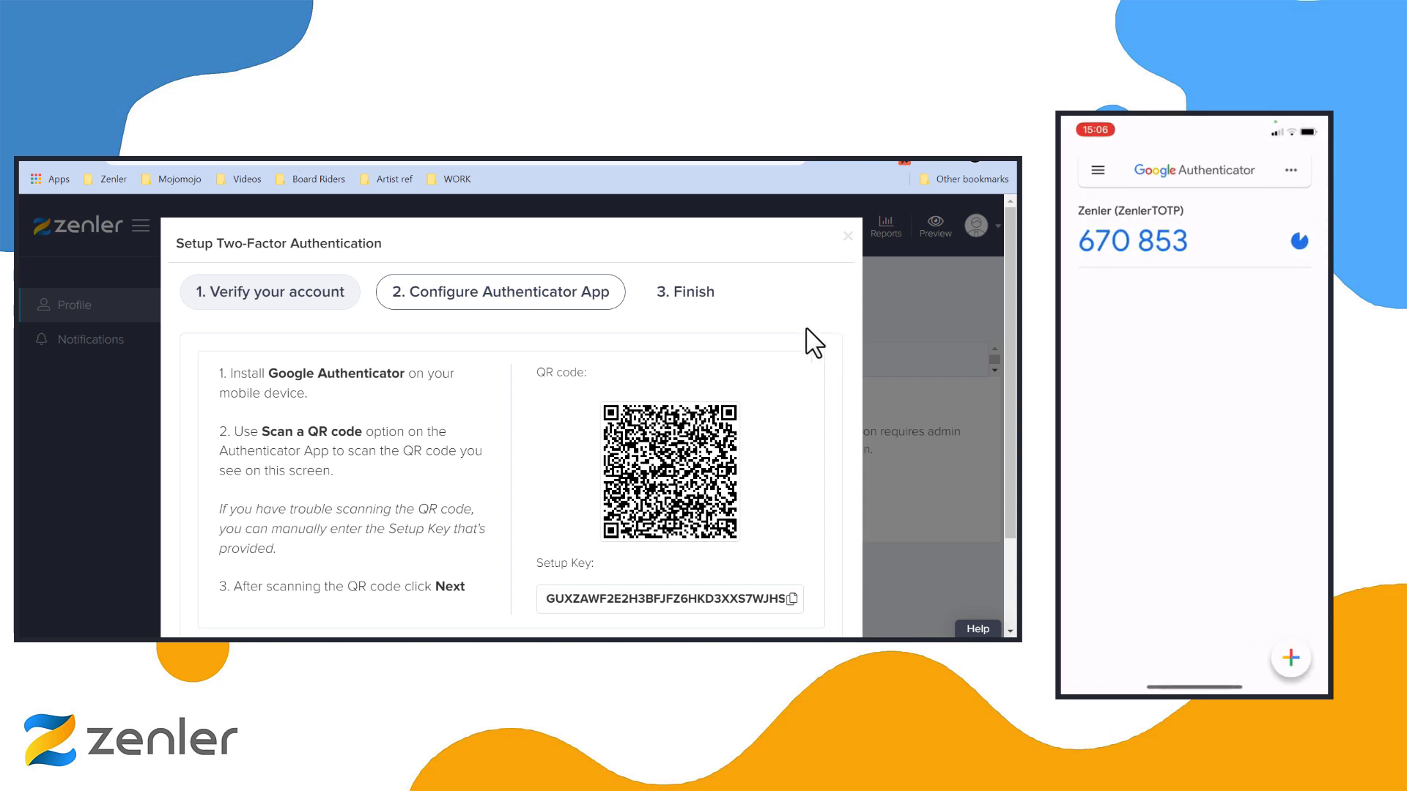
# Finish two-factor setup with the current 6-digit authenticator code, then log out of the admin account.
pyautogui.scroll(-2, 713, 465)
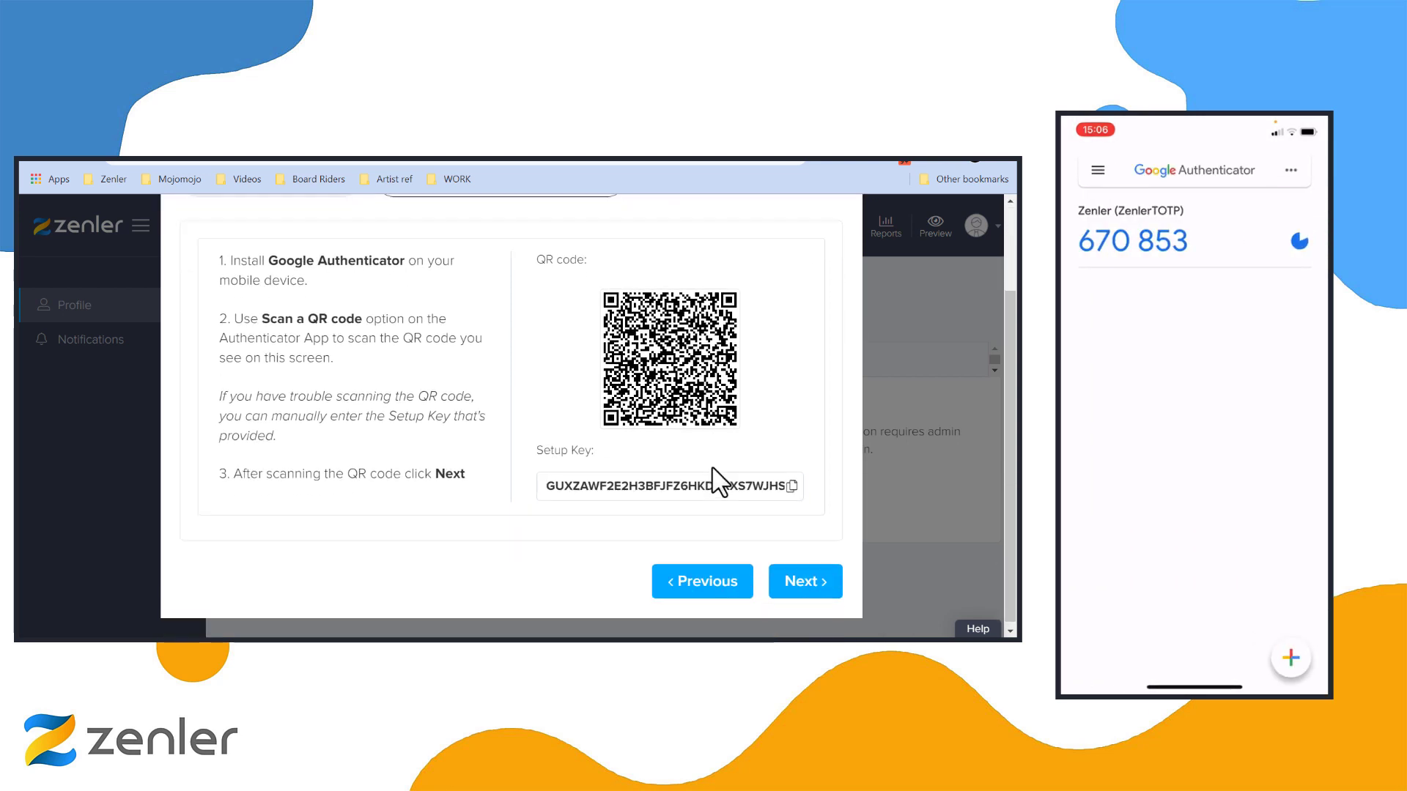
pyautogui.click(787, 577)
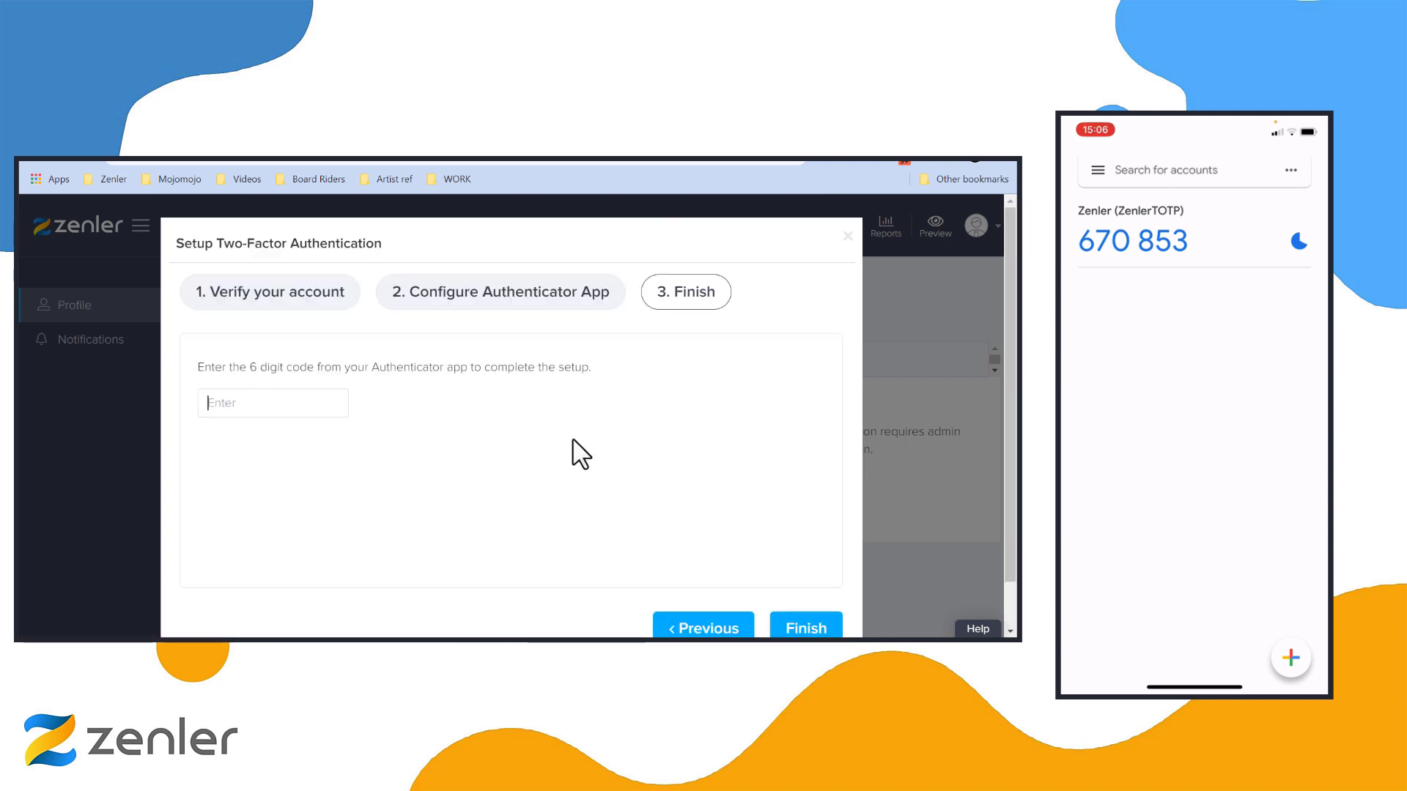
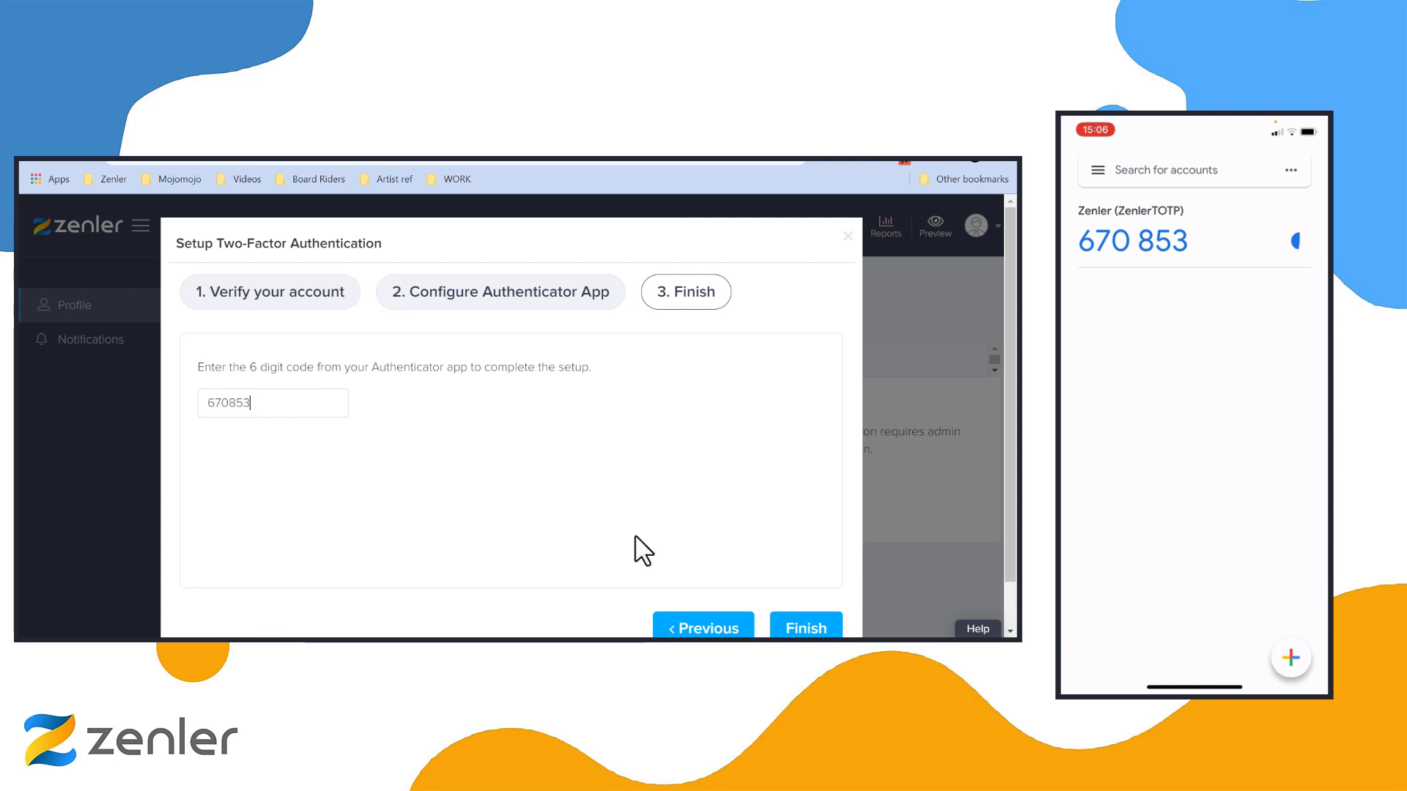
pyautogui.click(806, 627)
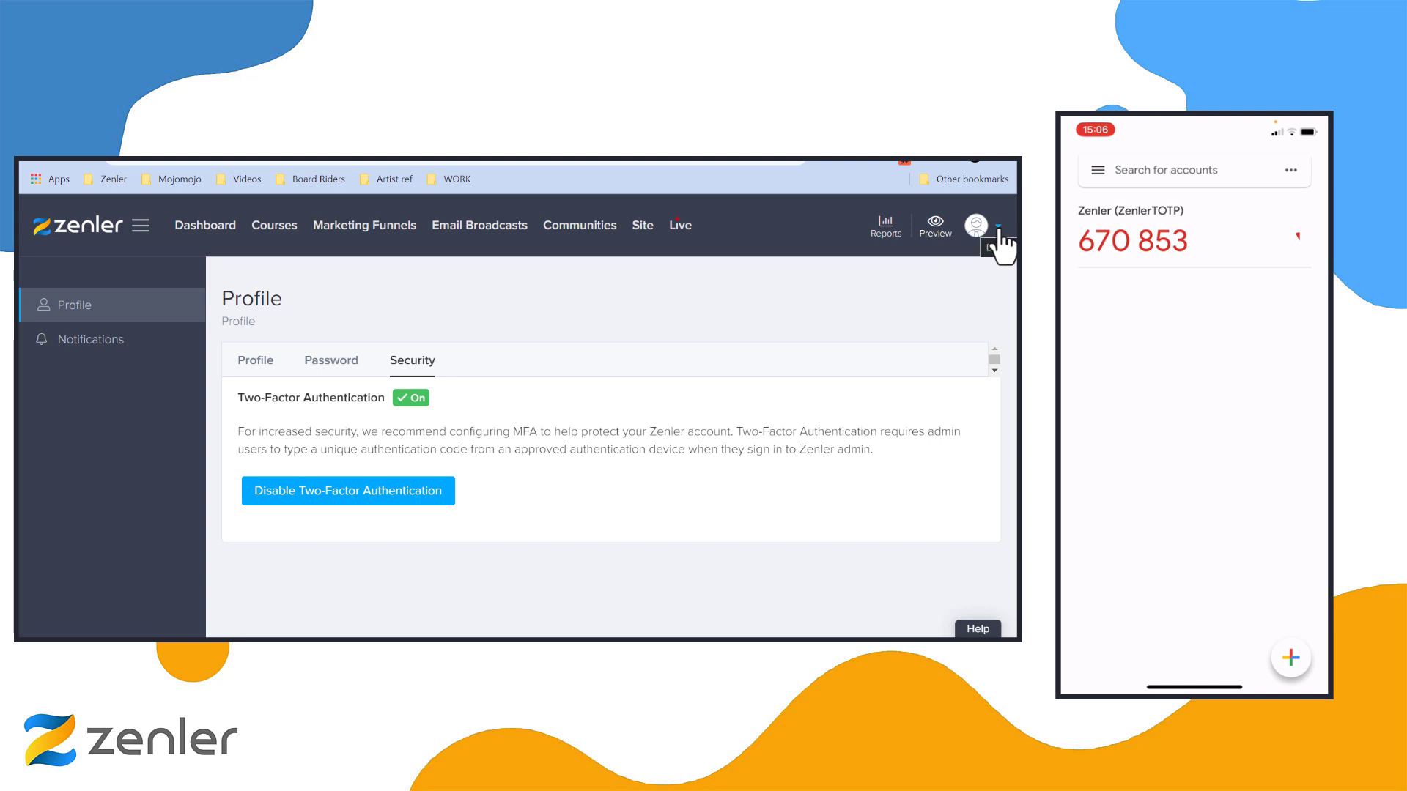
pyautogui.click(982, 231)
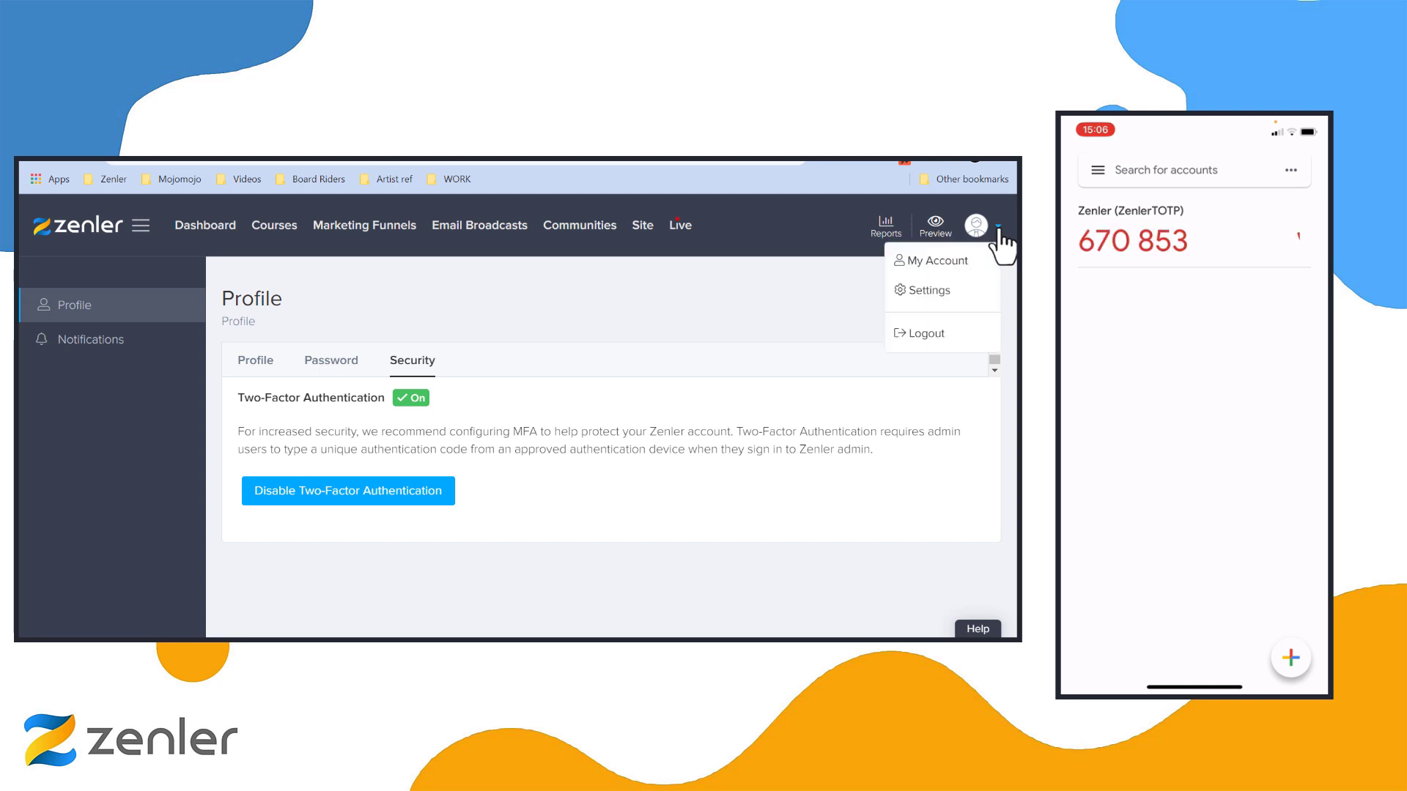
pyautogui.click(927, 339)
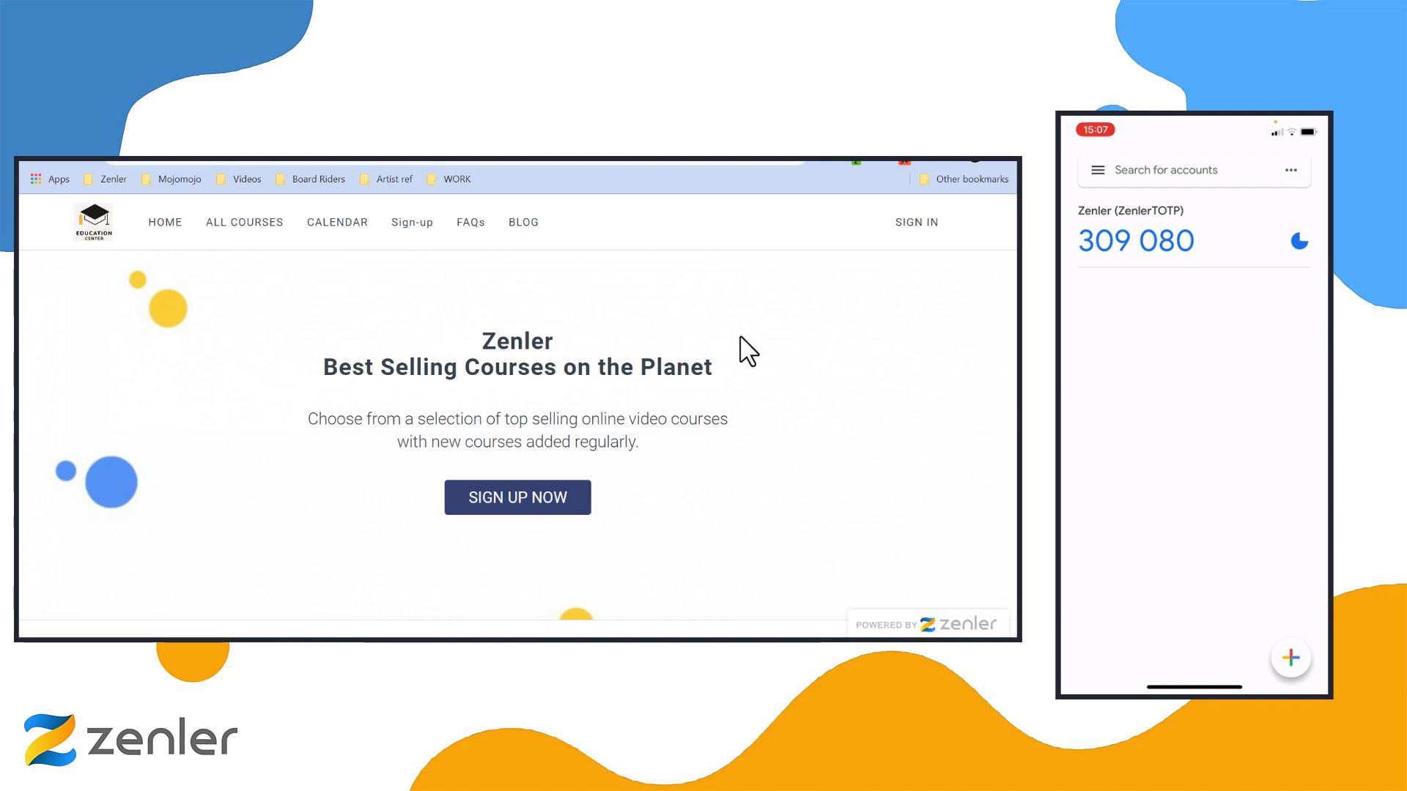
# Log in on the sign-in page with the admin e-mail and account password.
pyautogui.click(915, 224)
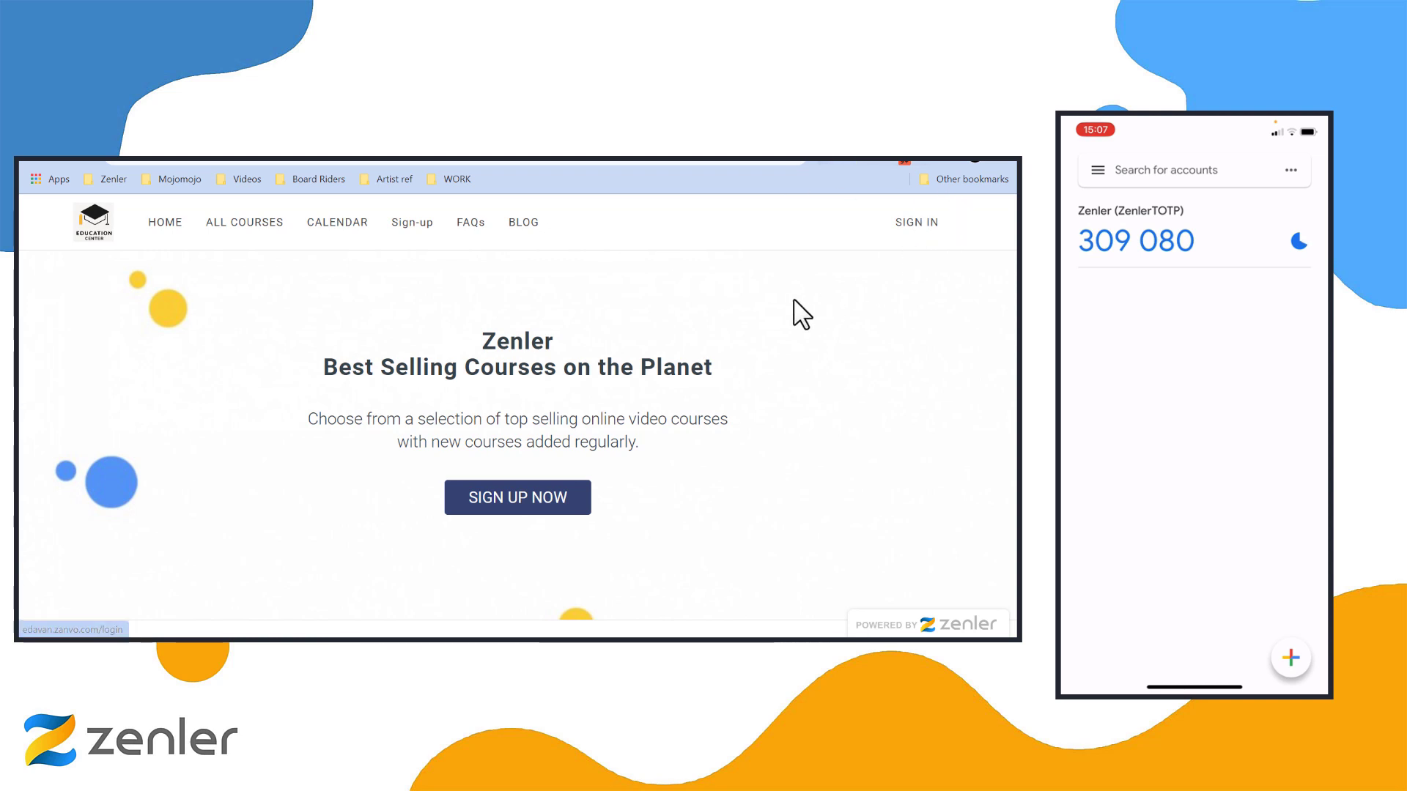
pyautogui.click(625, 444)
pyautogui.click(615, 483)
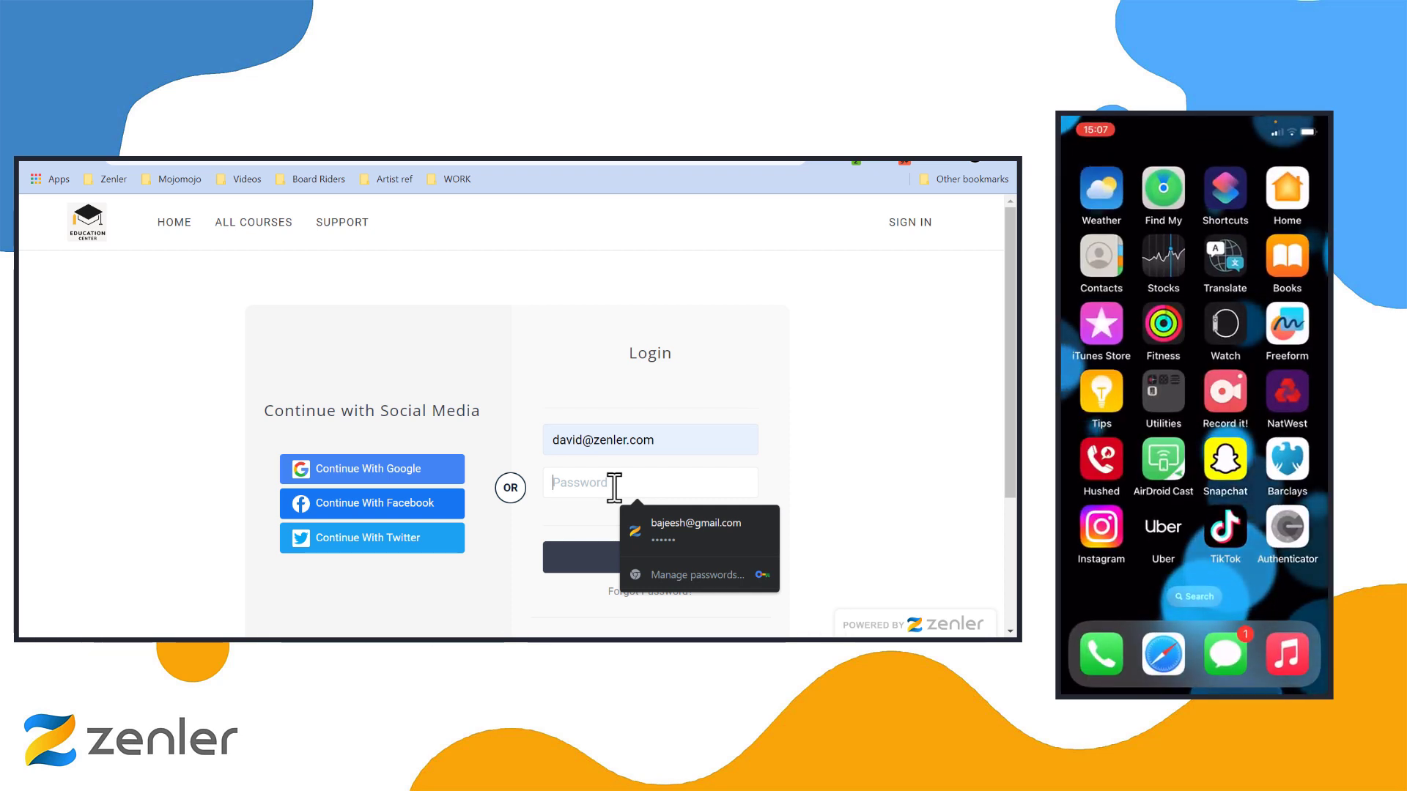
pyautogui.write('••••••••')
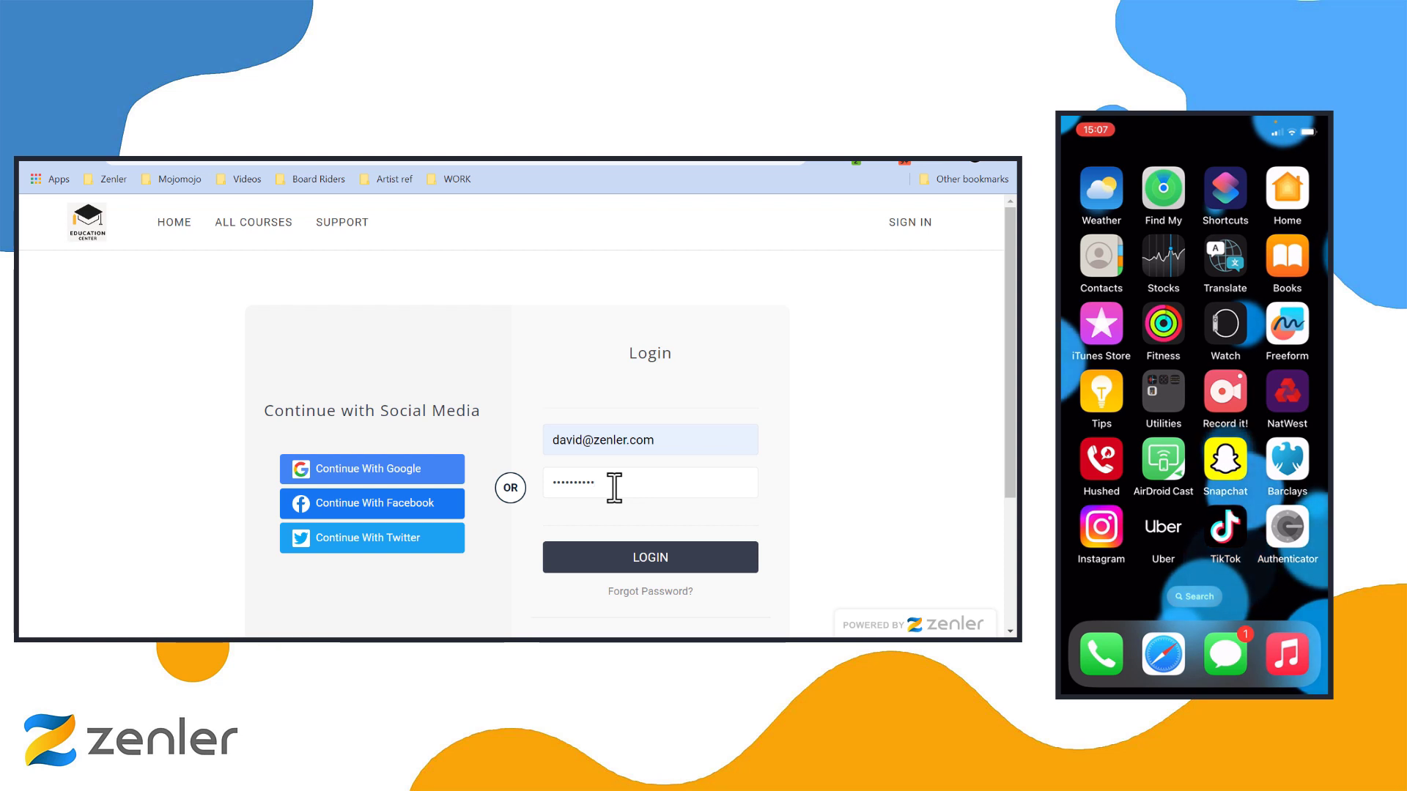
pyautogui.write('••')
pyautogui.click(631, 561)
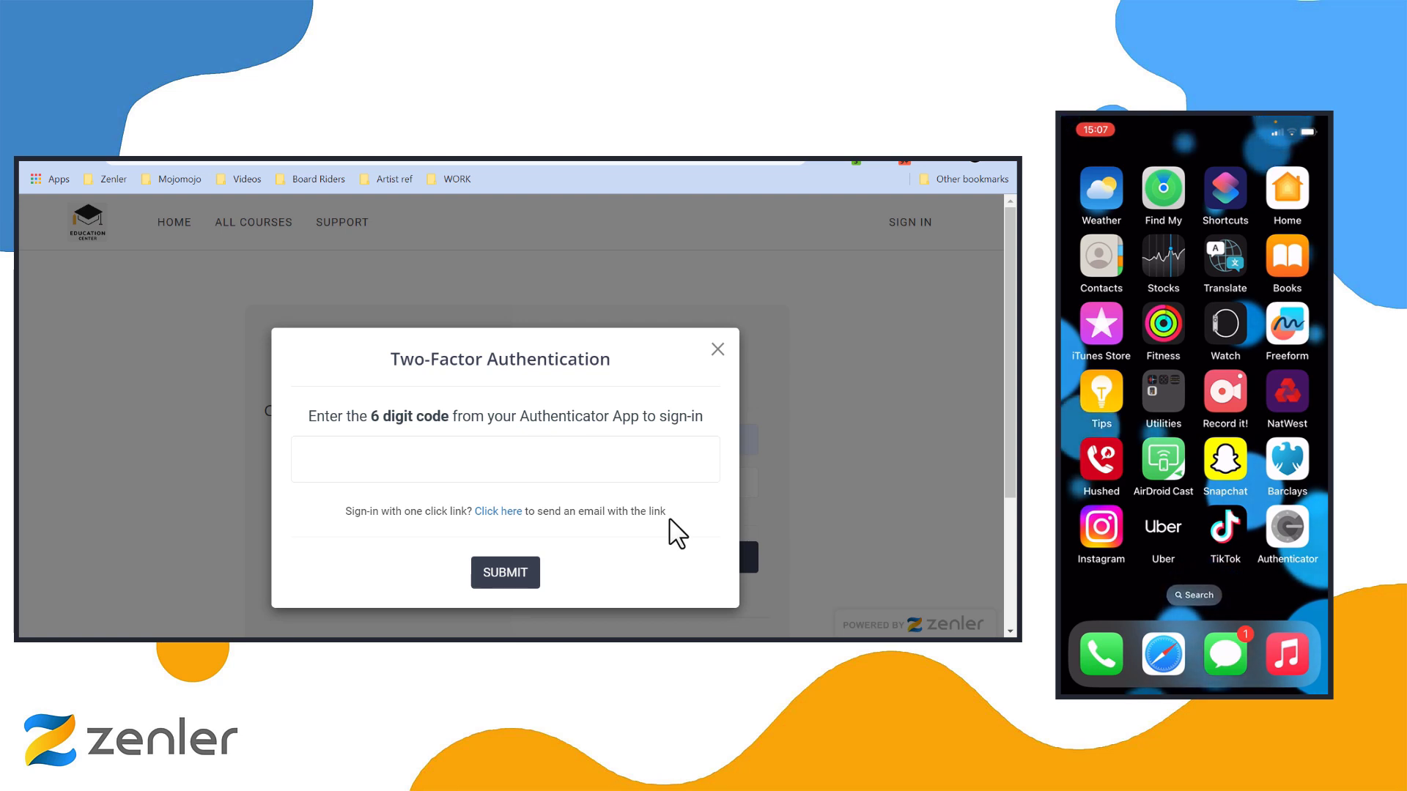
# Enter the 6-digit authenticator code in the 2FA dialog and submit it.
pyautogui.click(438, 464)
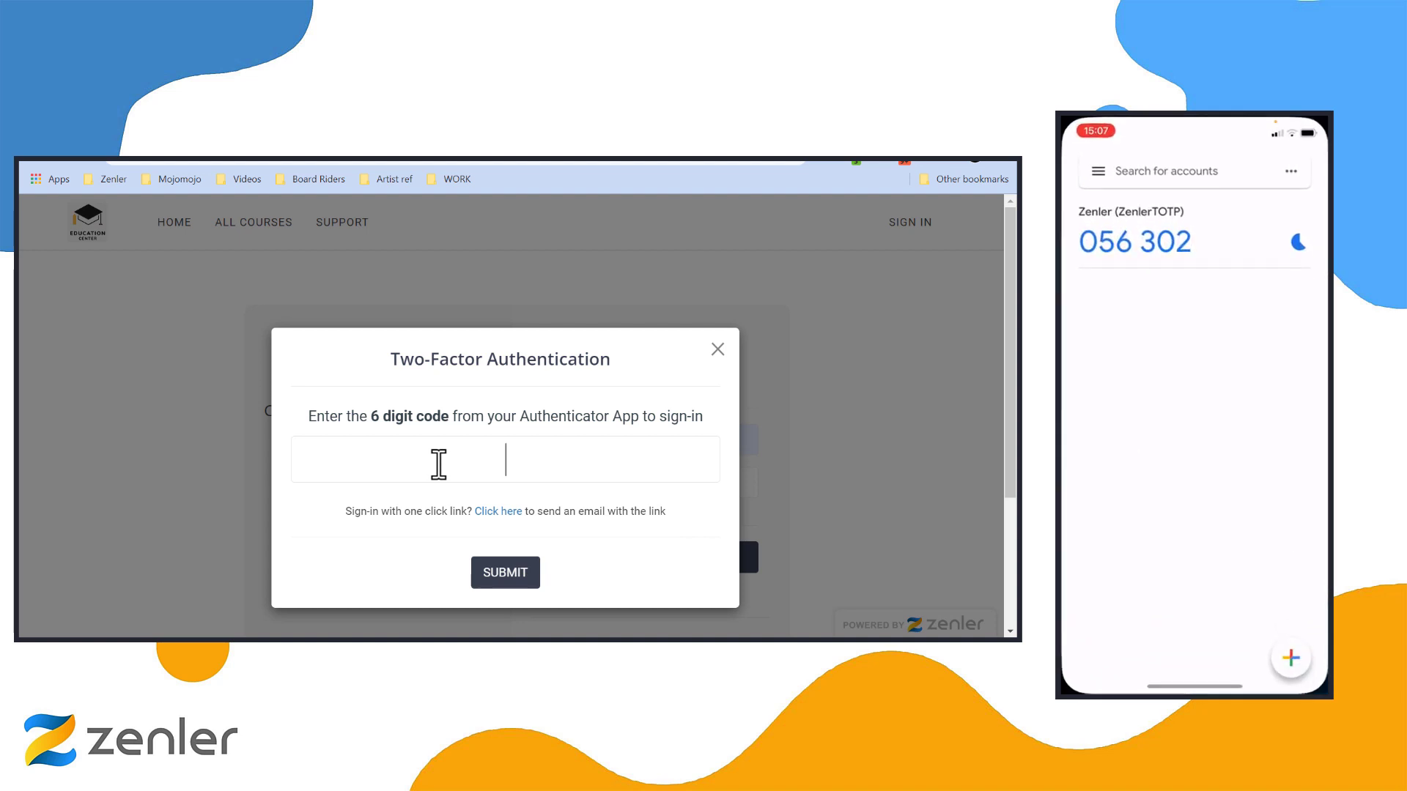
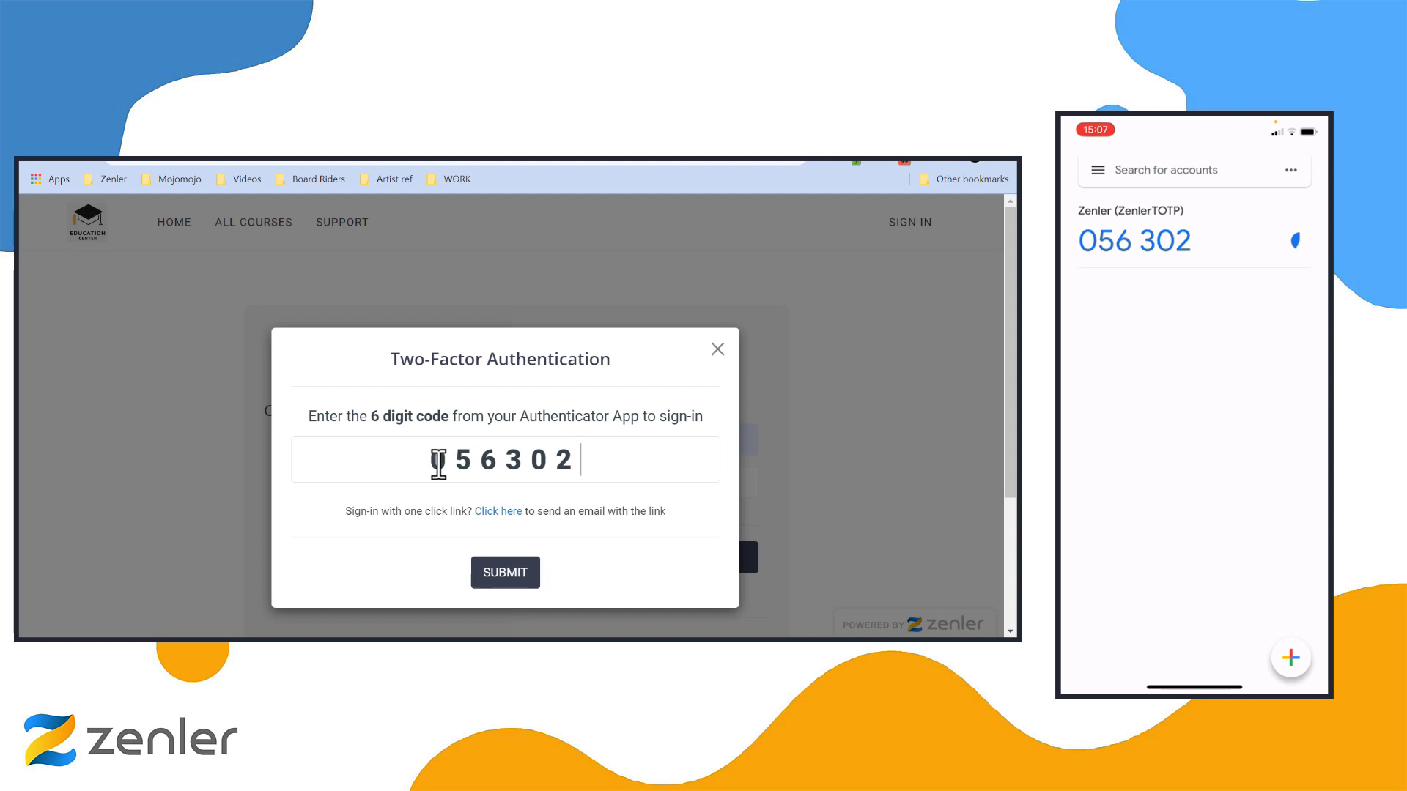
pyautogui.click(501, 576)
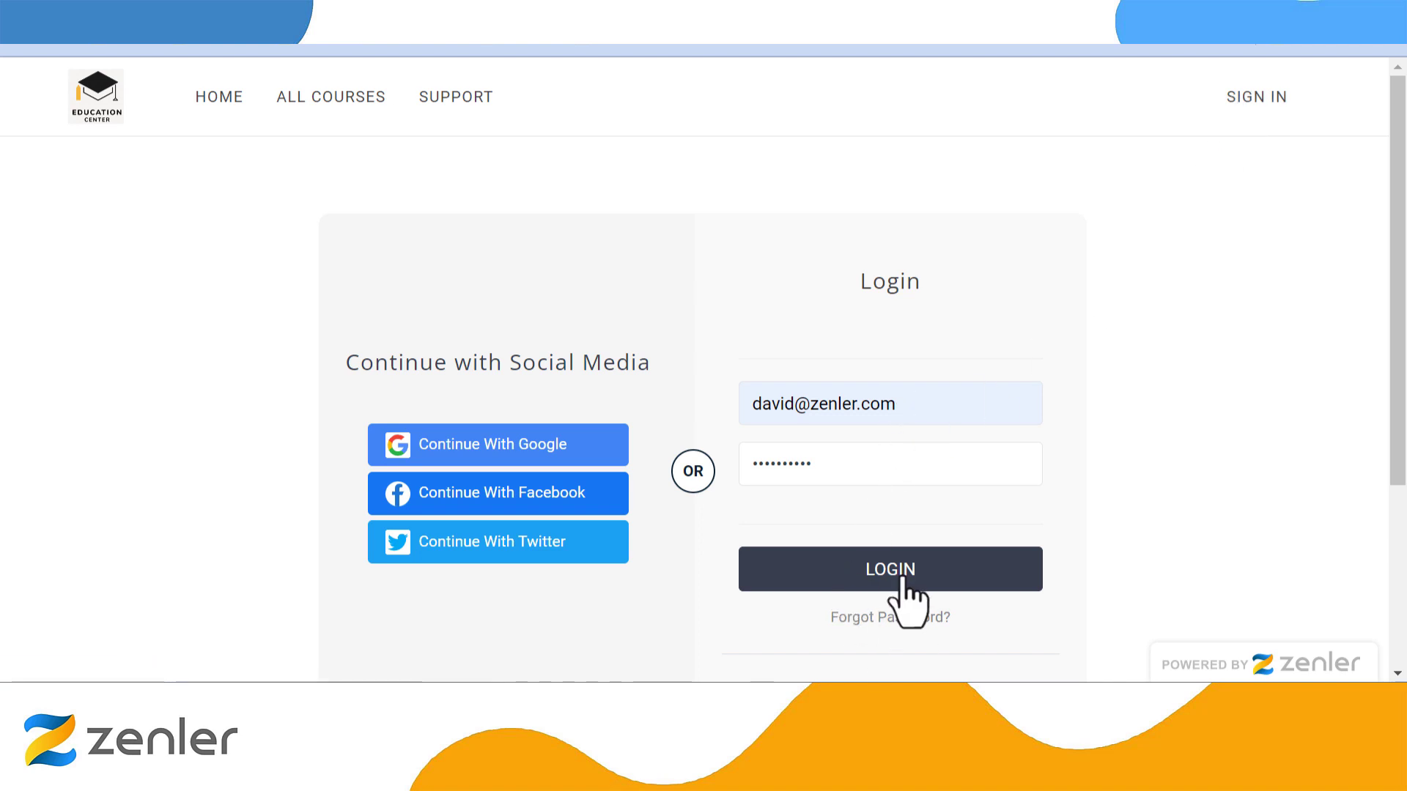
# Submit the login form and request an e-mailed one-click login link instead of a code.
pyautogui.press('Return')
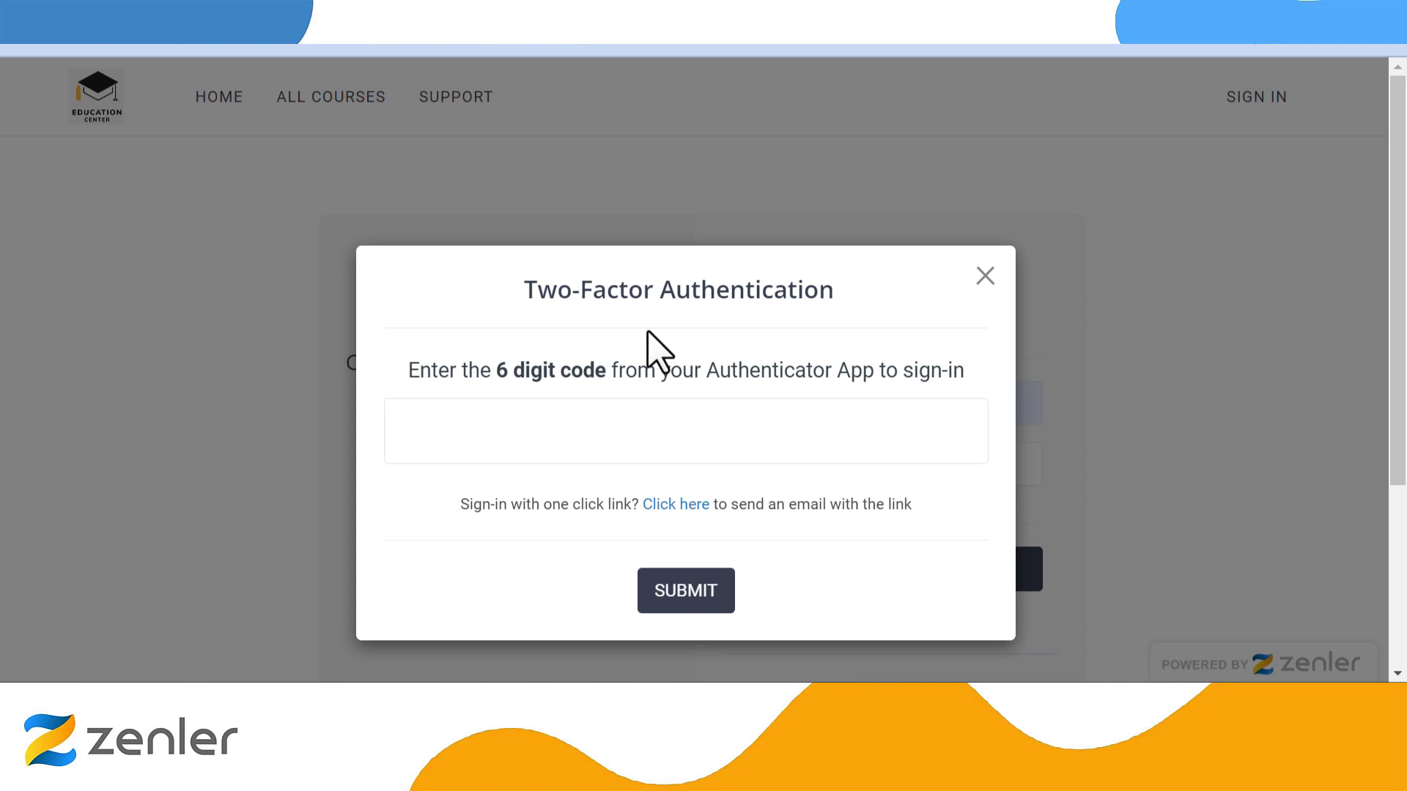
pyautogui.click(680, 505)
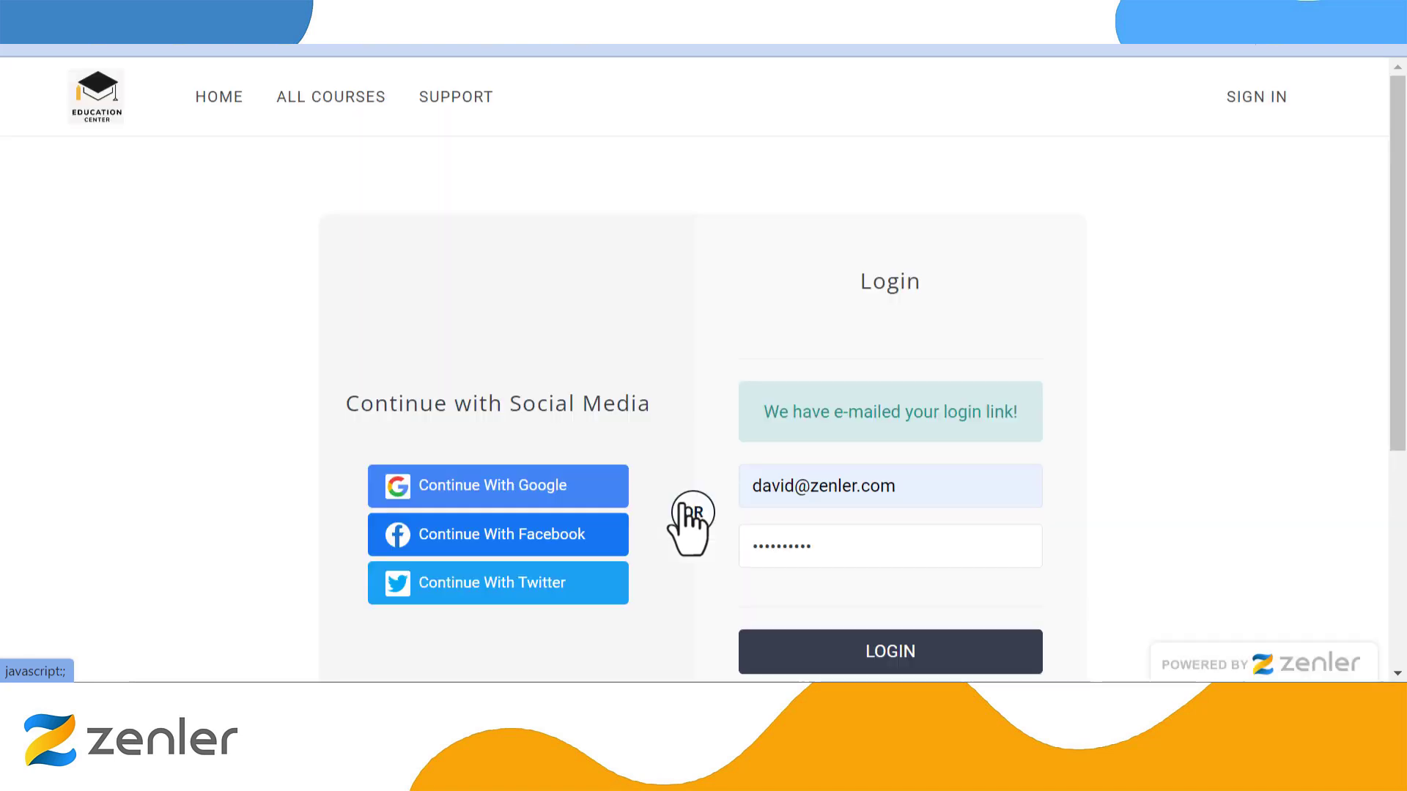